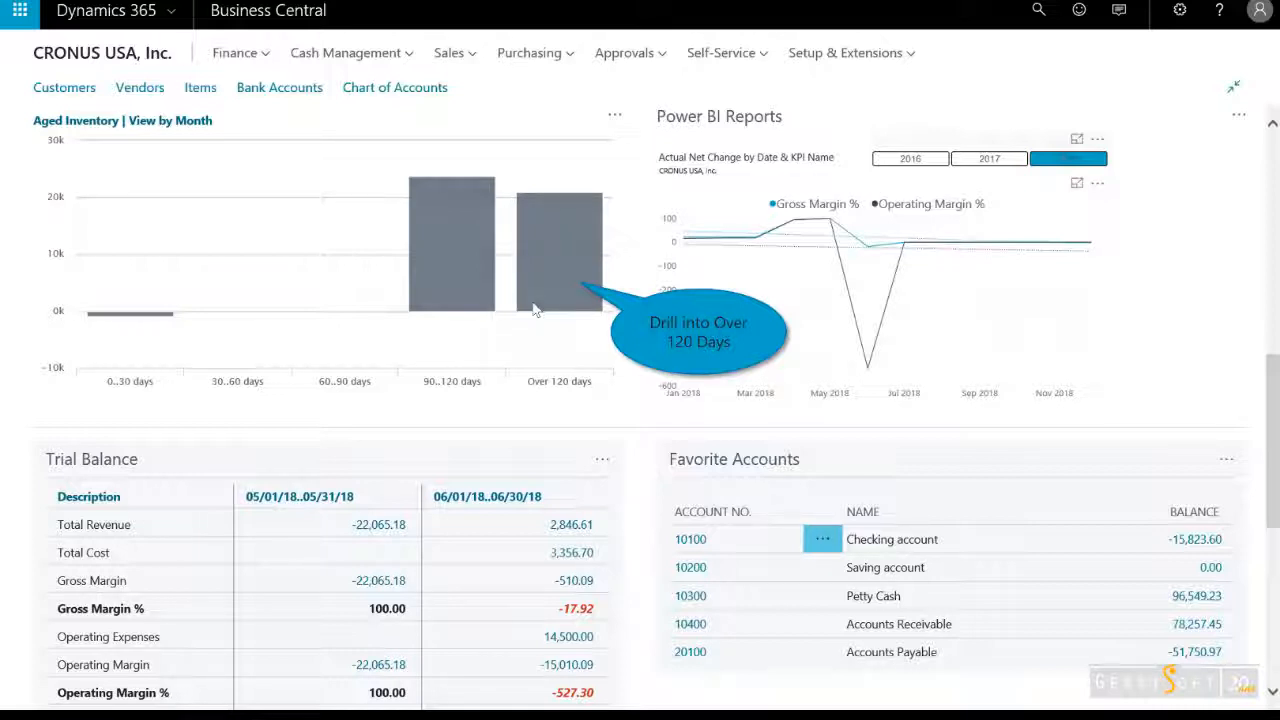
- Drill into the Over 120 days bar of the Aged Inventory chart, review its item ledger entries and close them
left_click(538, 274)
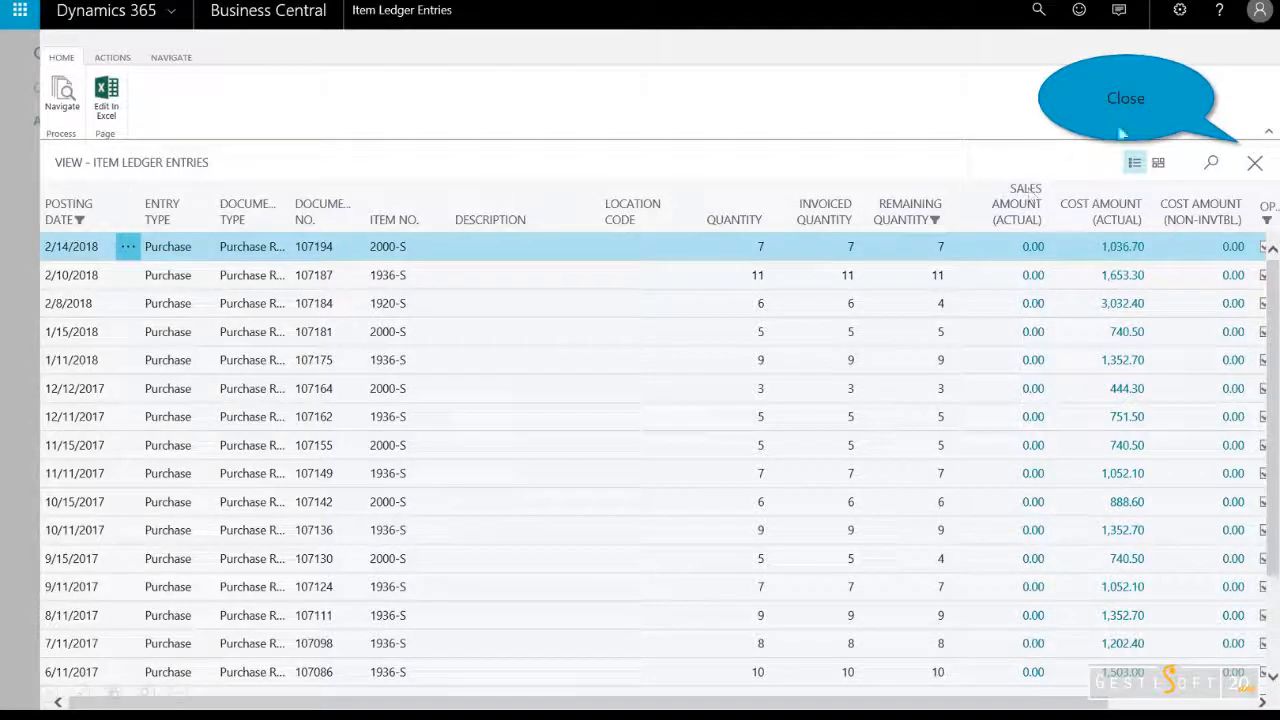
left_click(1251, 160)
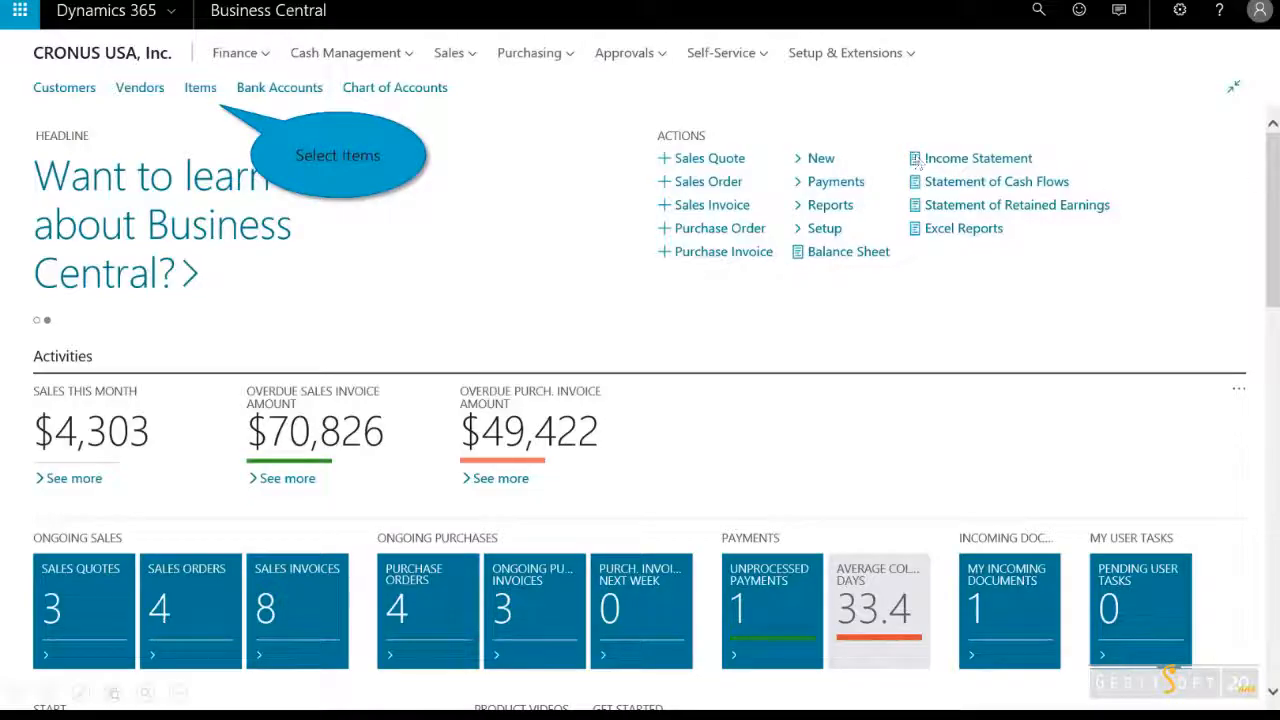
- Open the item list and run the Inventory - Top 10 List report from the inventory statistics reports
left_click(198, 90)
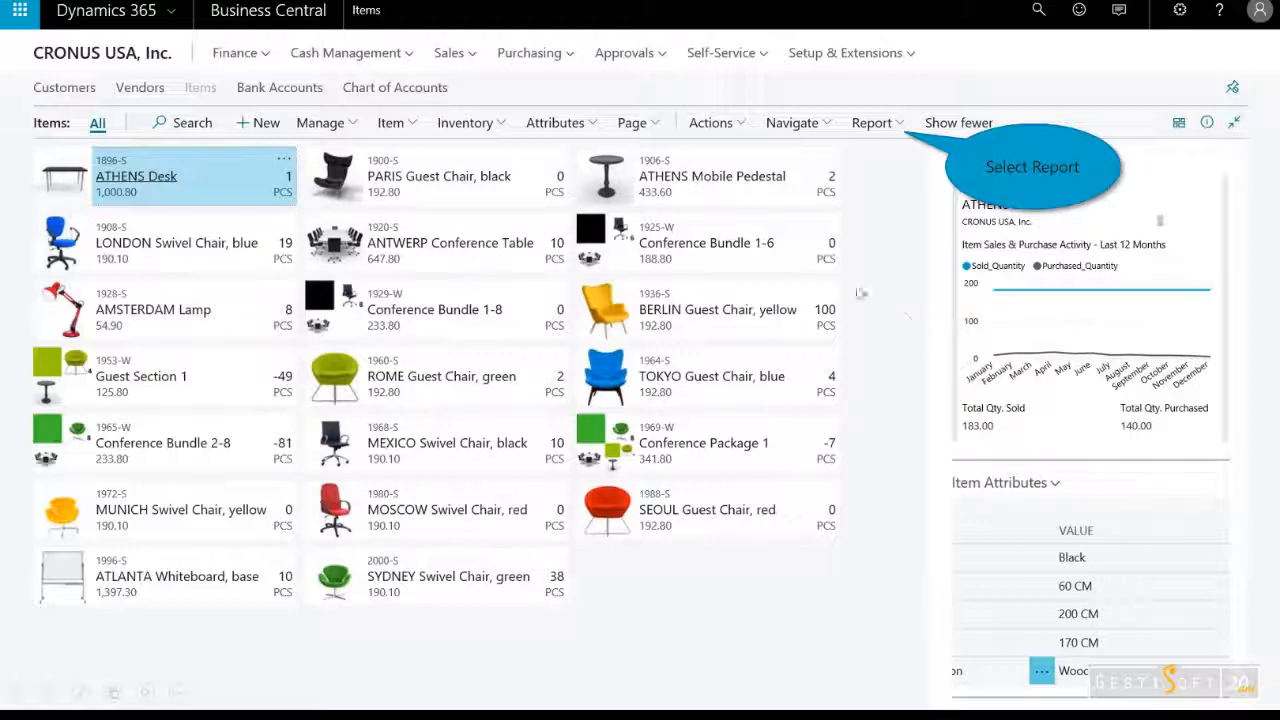
left_click(898, 134)
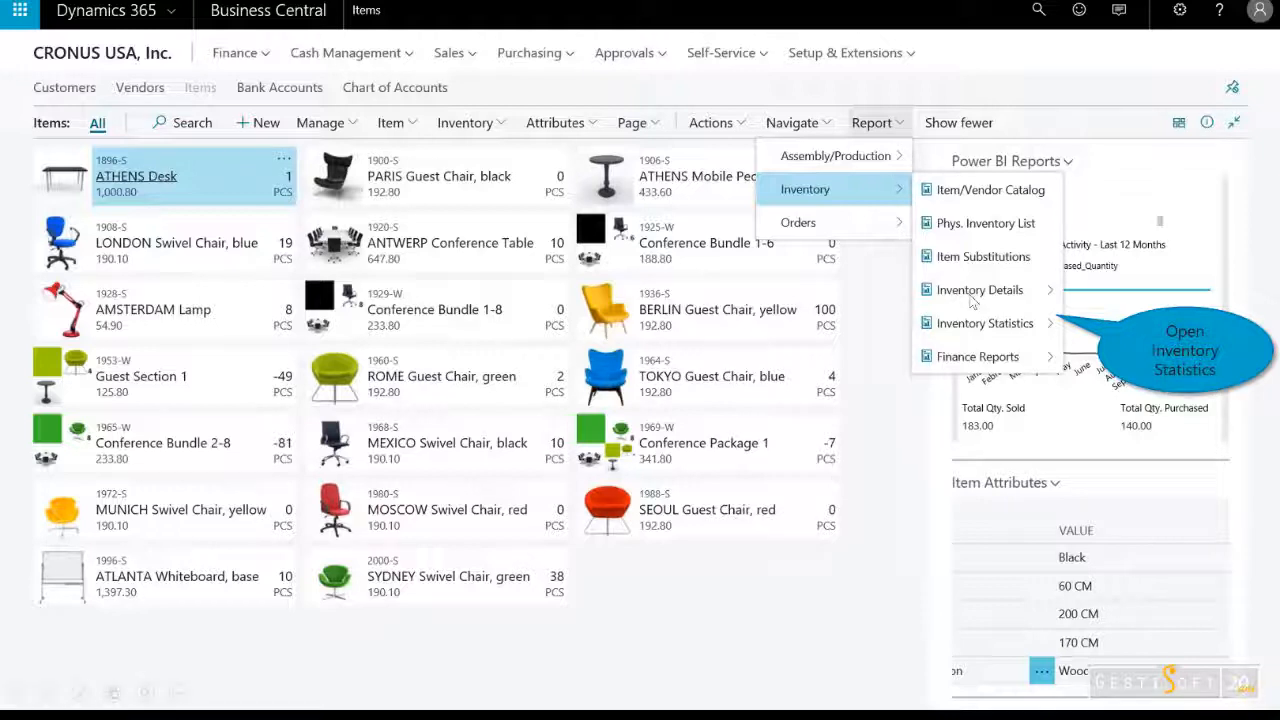
left_click(990, 324)
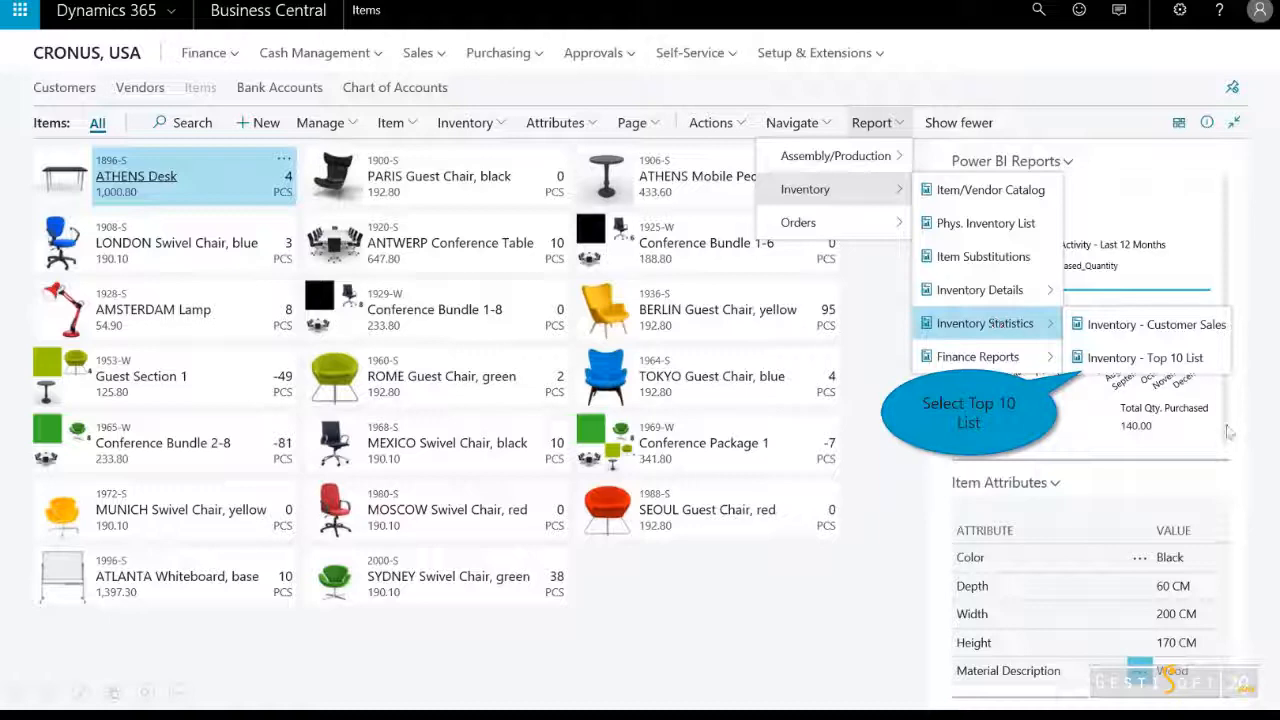
left_click(1156, 364)
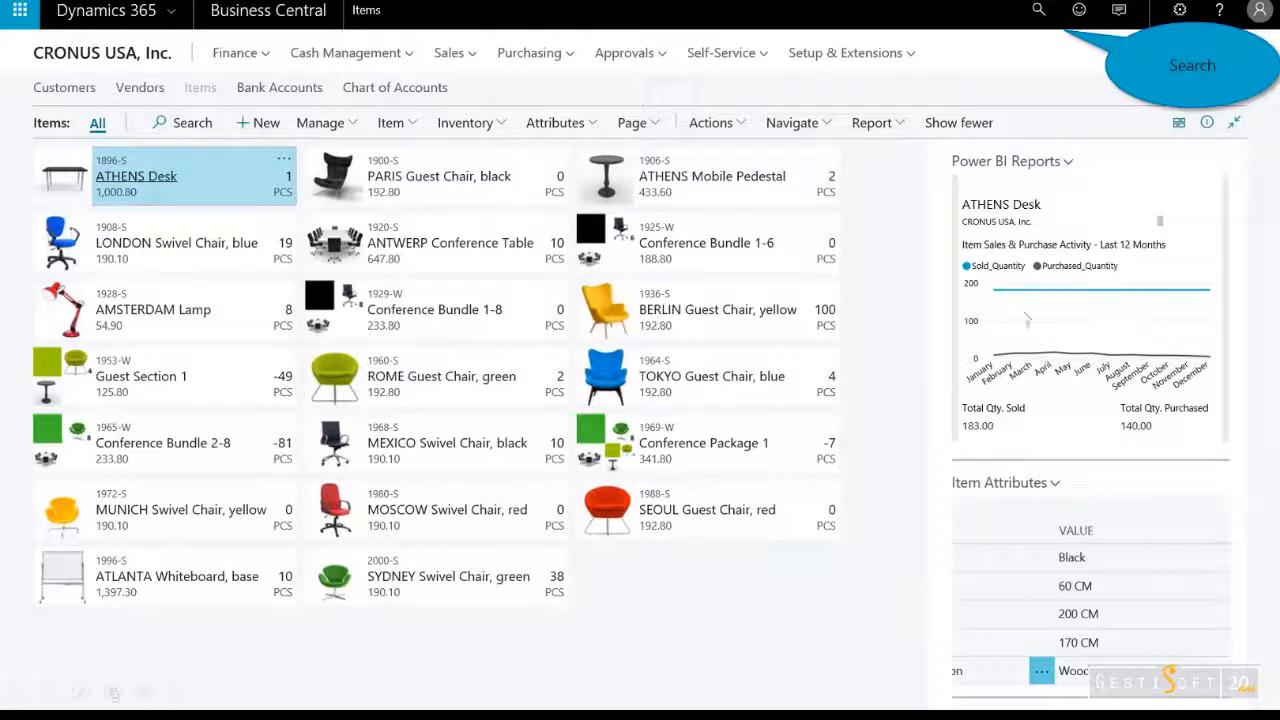
- Search for "purchase advice", view the Purchase Advice report from Purchasing/Planning/Reports and close its preview
left_click(1040, 14)
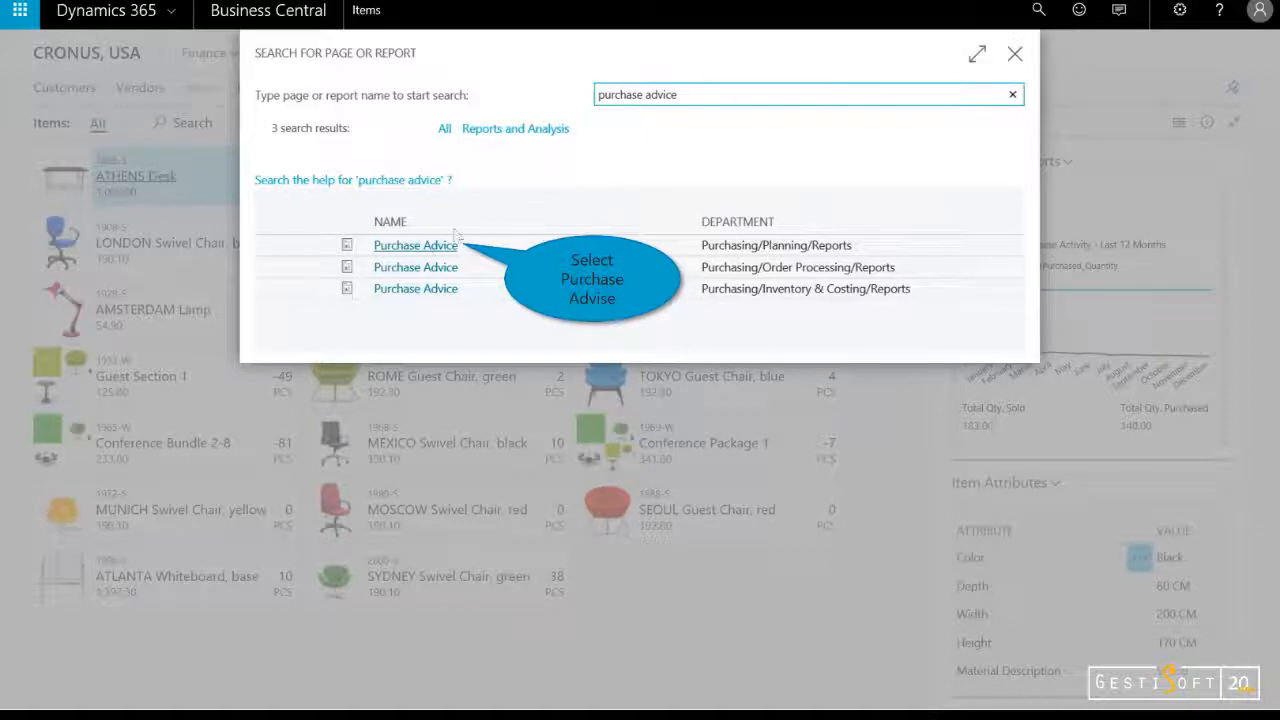
left_click(432, 256)
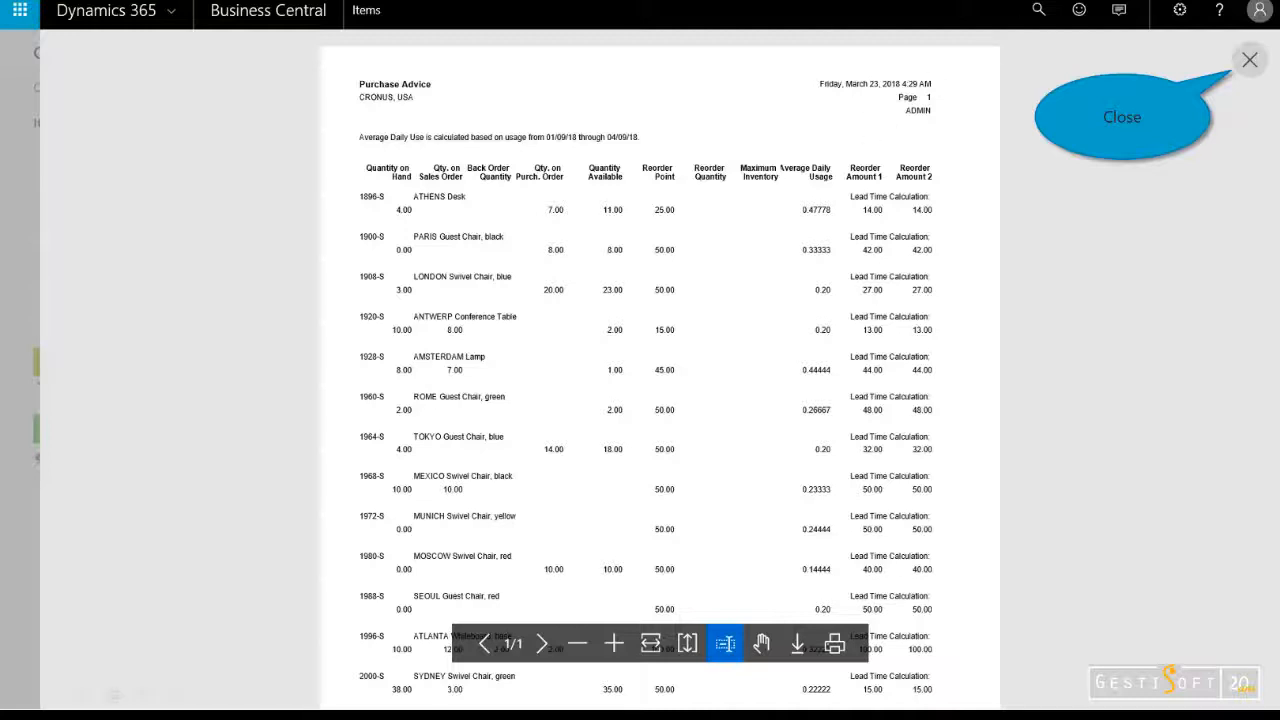
left_click(1238, 73)
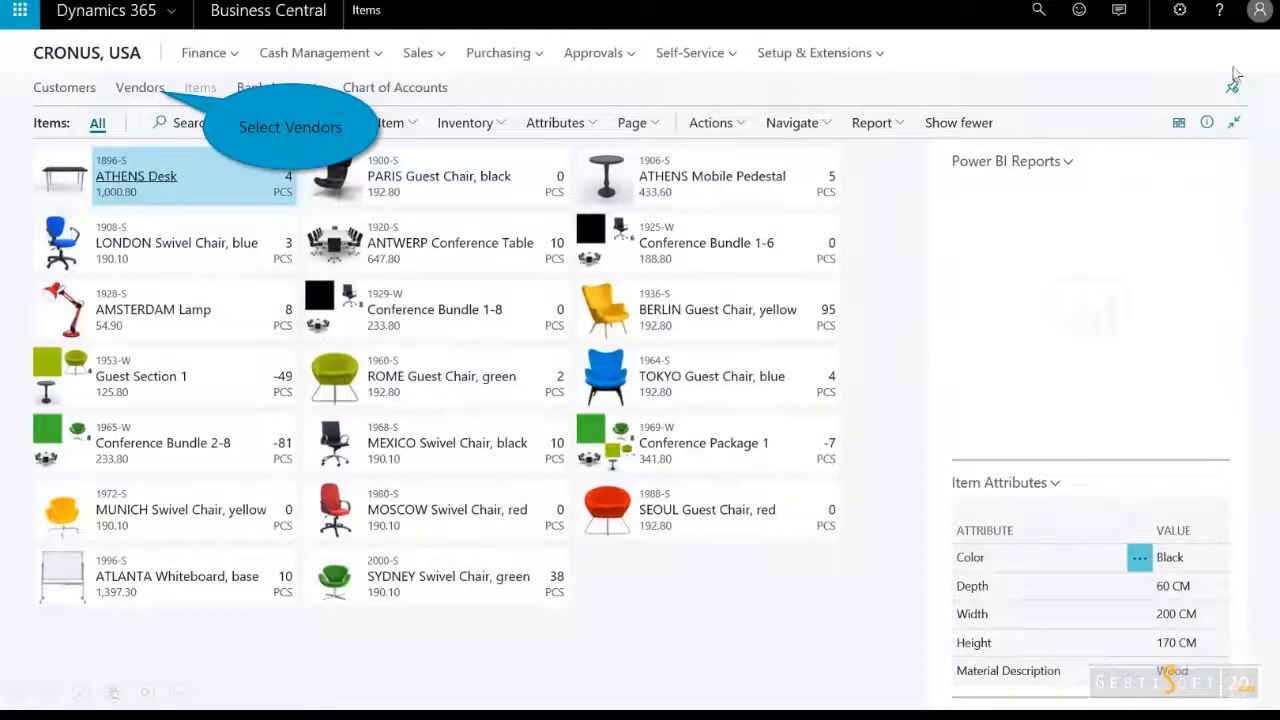
- Preview the Vendor/Item Purchases report for item 1896-S from the vendor list, then close the preview
left_click(140, 90)
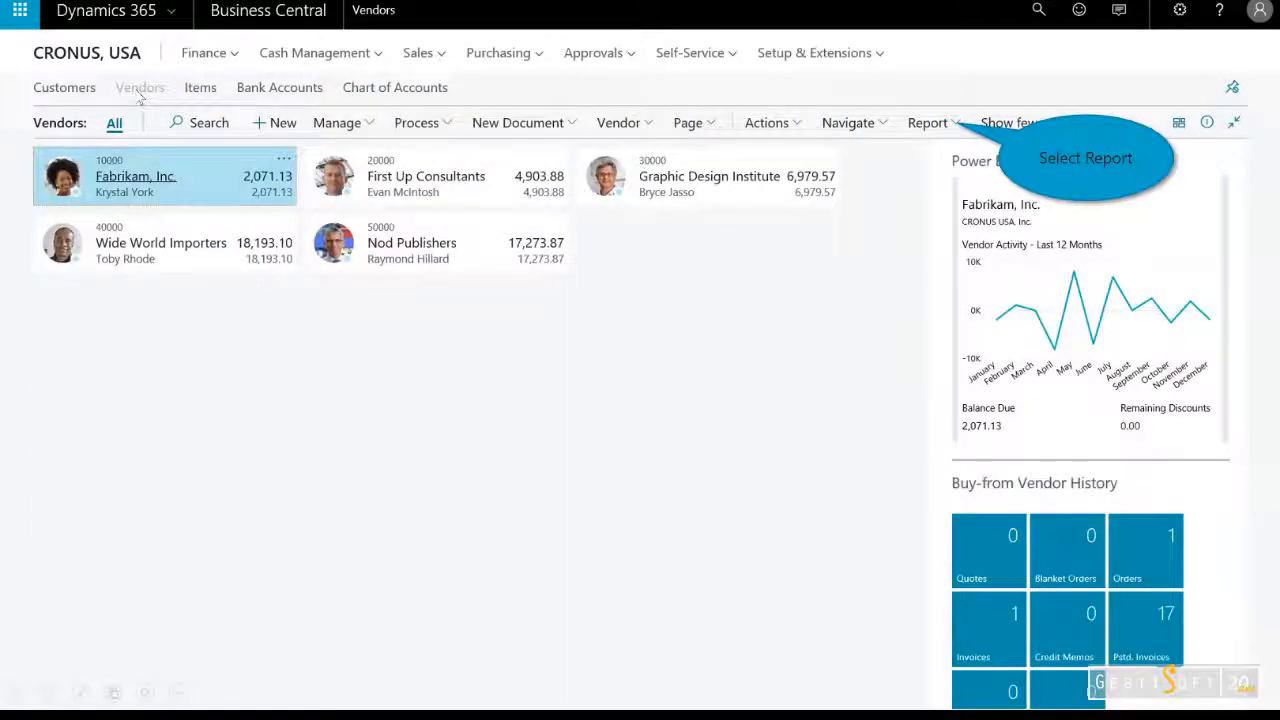
left_click(931, 124)
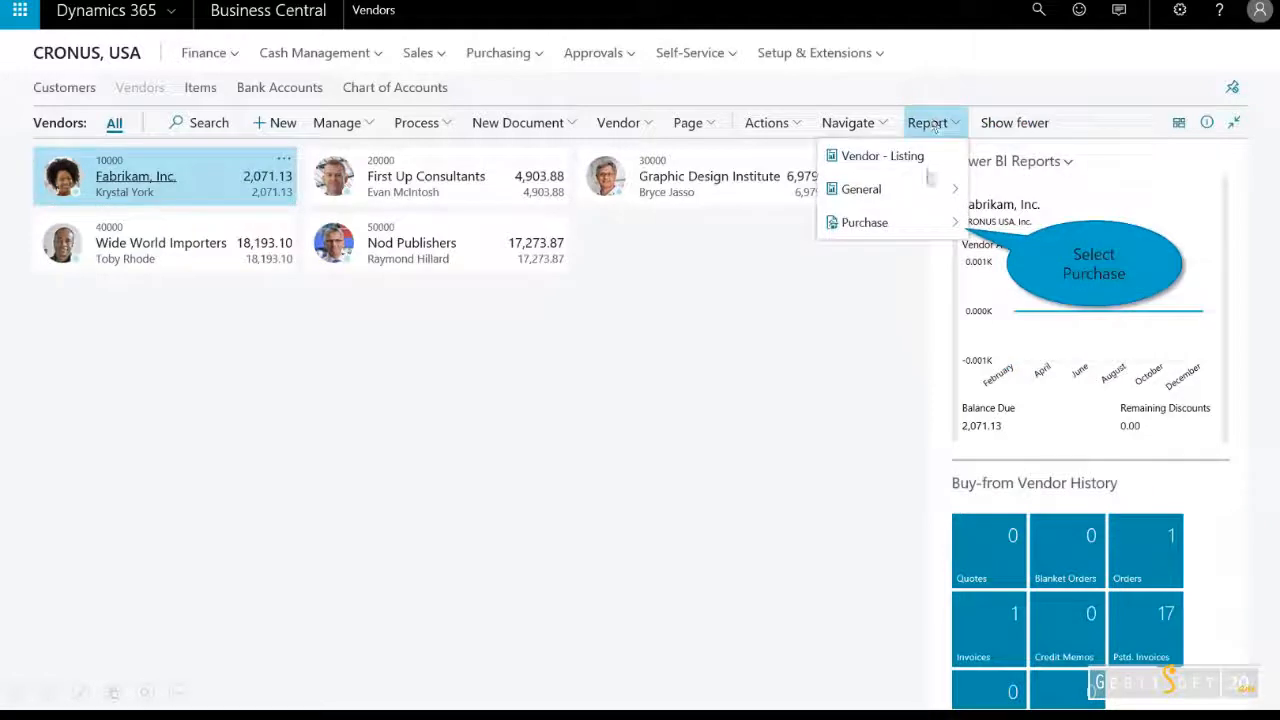
left_click(935, 222)
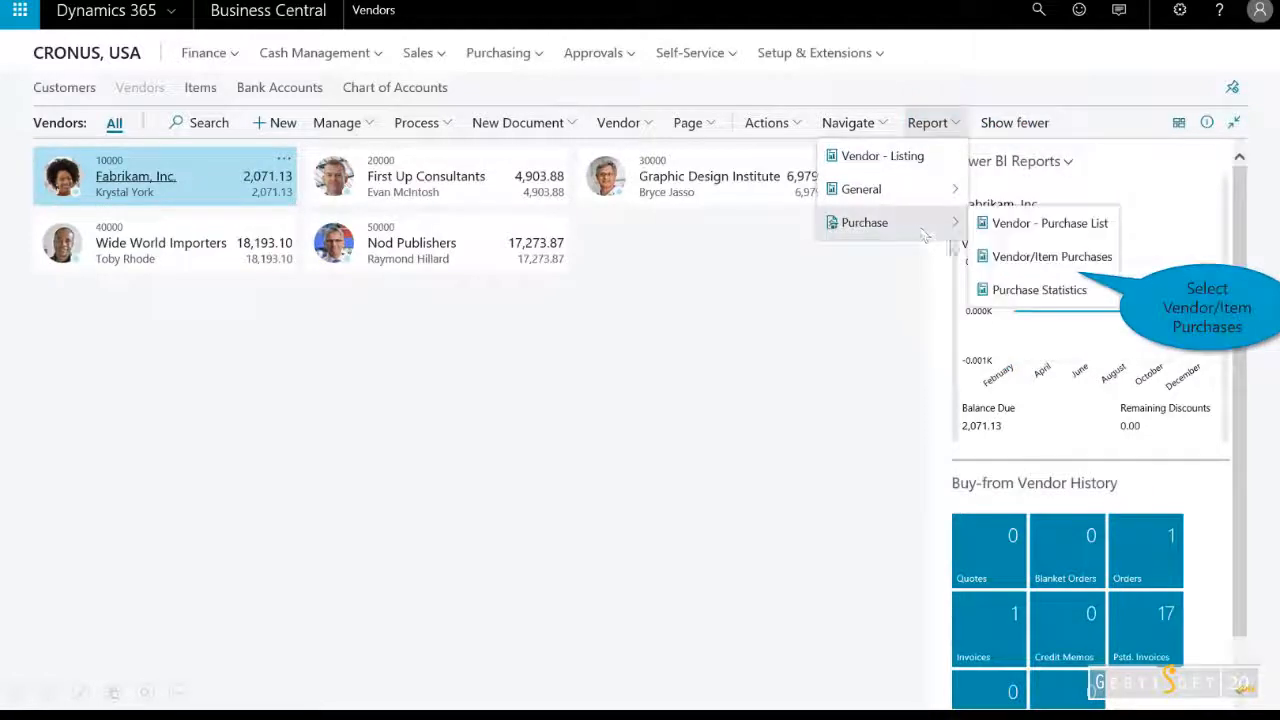
left_click(1040, 257)
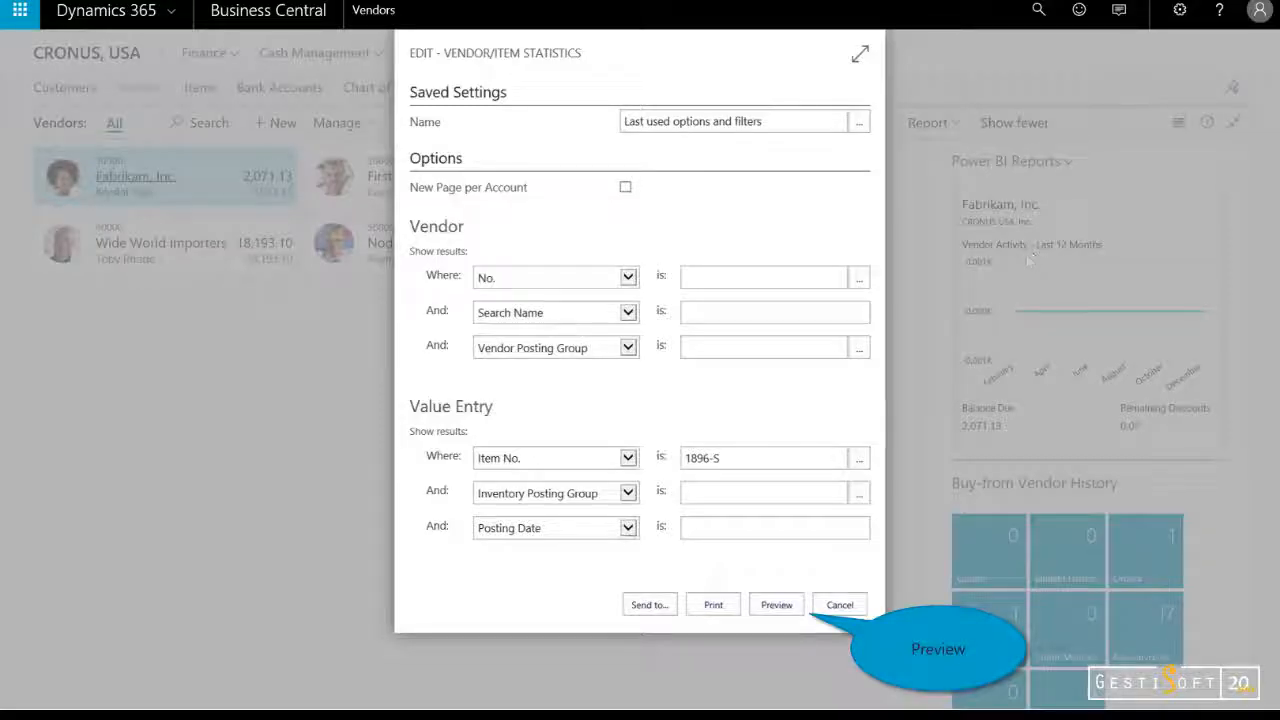
left_click(777, 605)
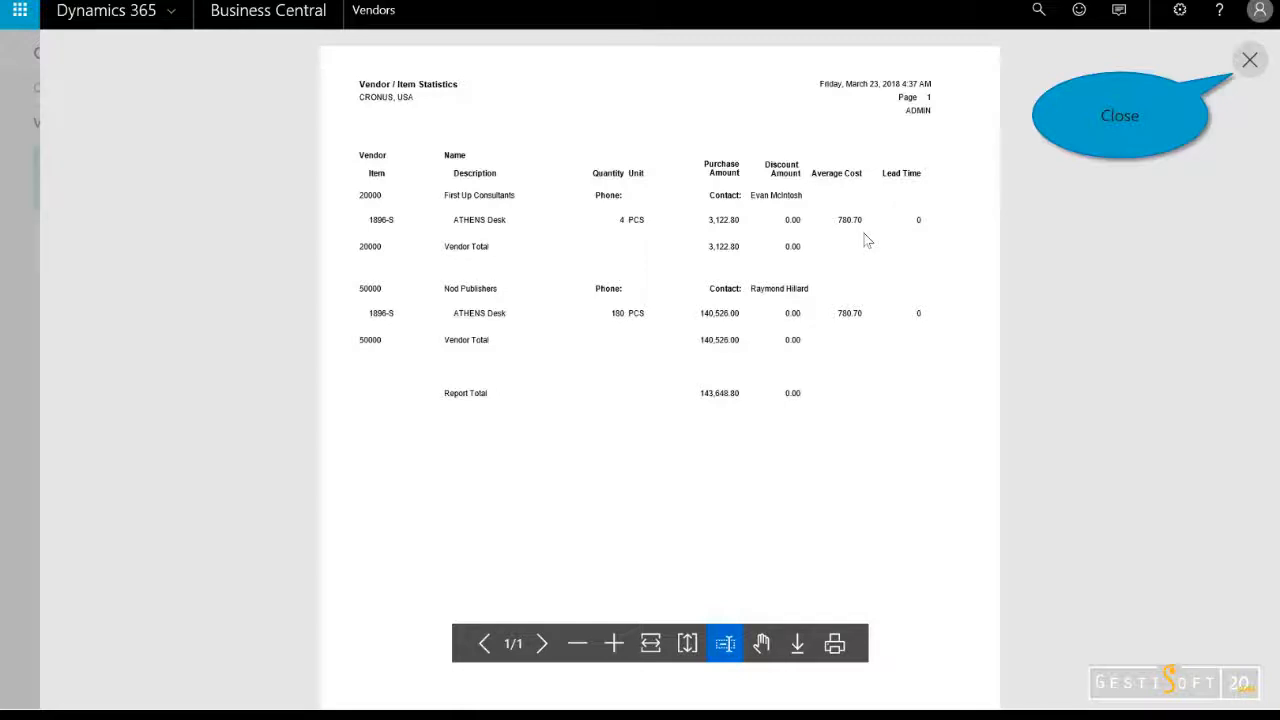
left_click(1239, 70)
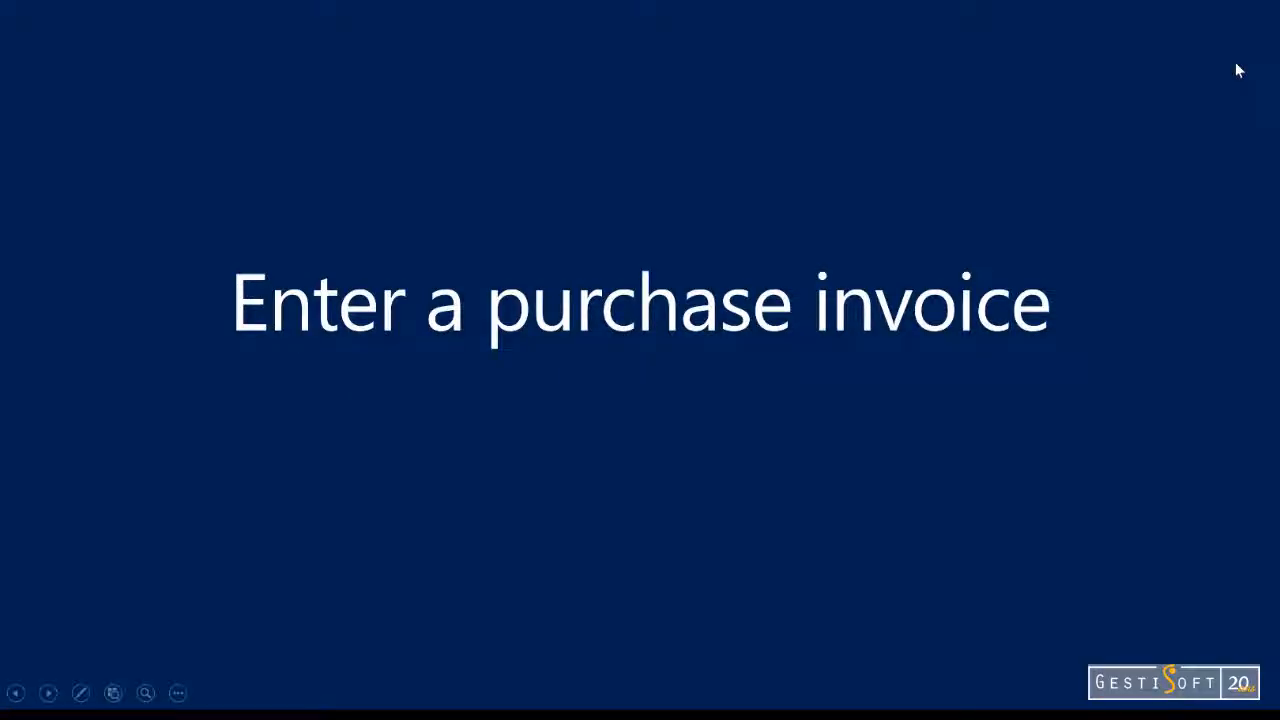
- Open the vendor card of First Up Consultants and create a new purchase invoice for that vendor
left_click(1237, 70)
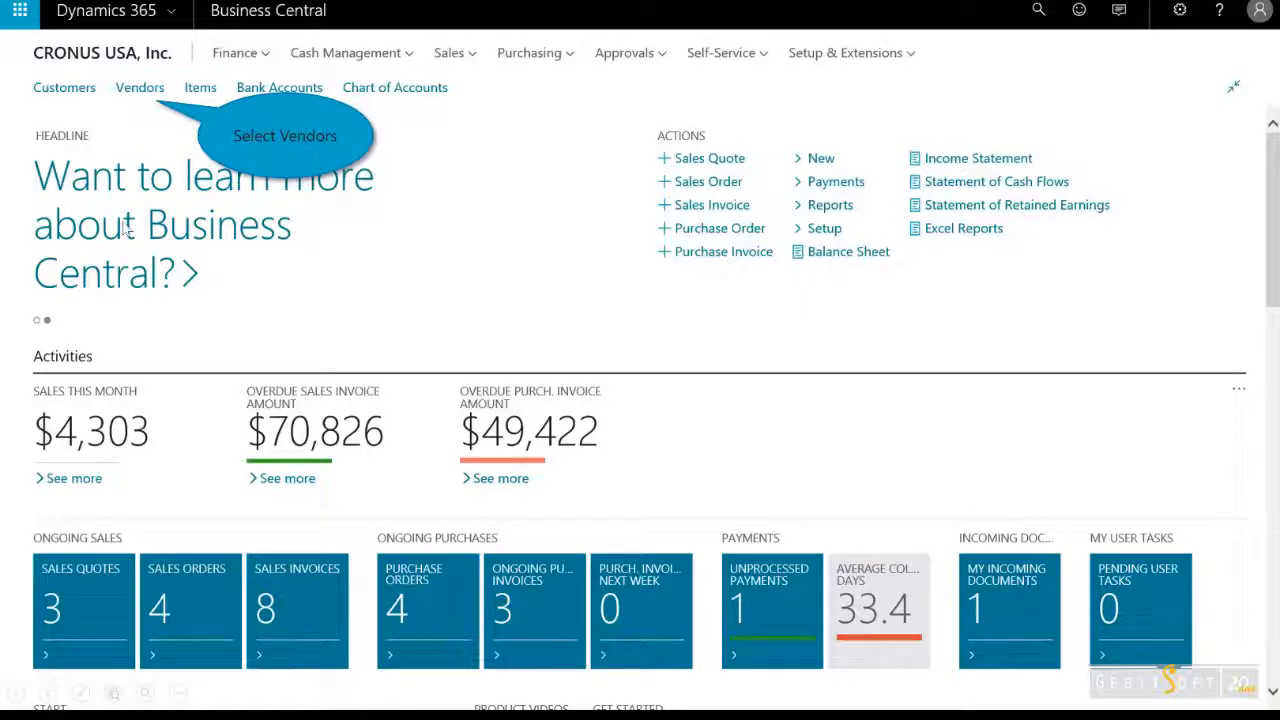
left_click(127, 100)
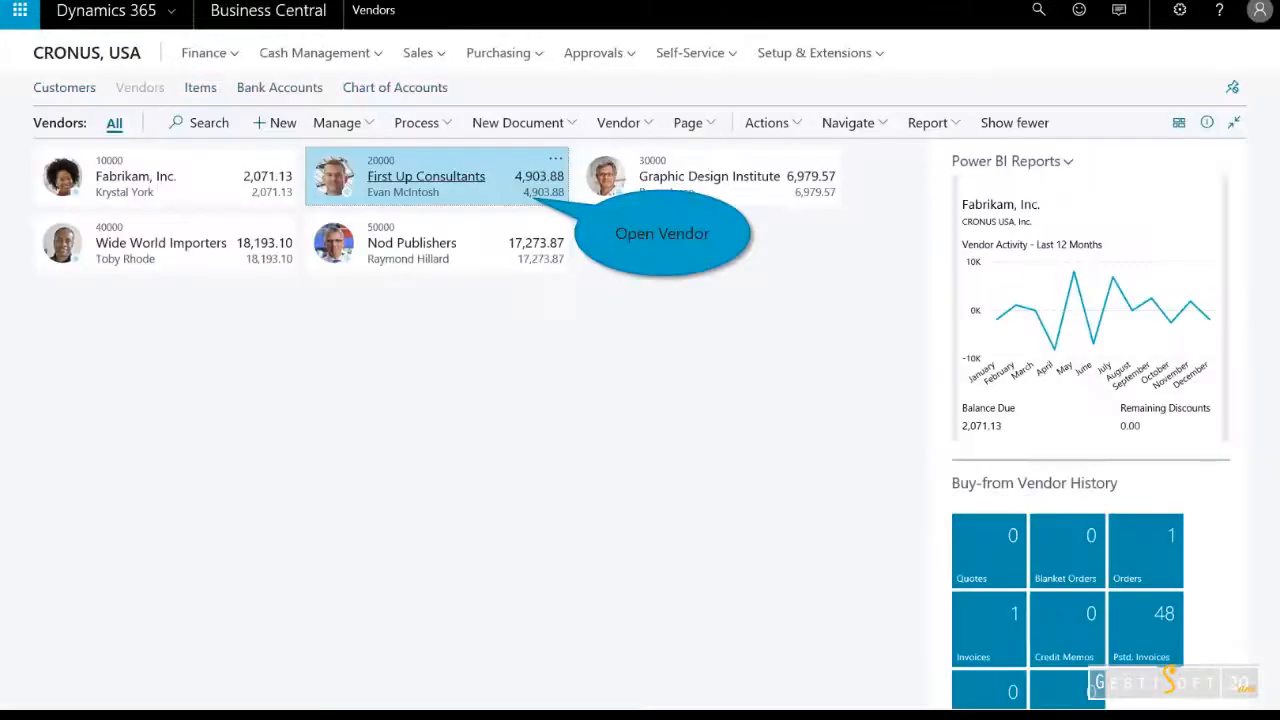
left_click(425, 176)
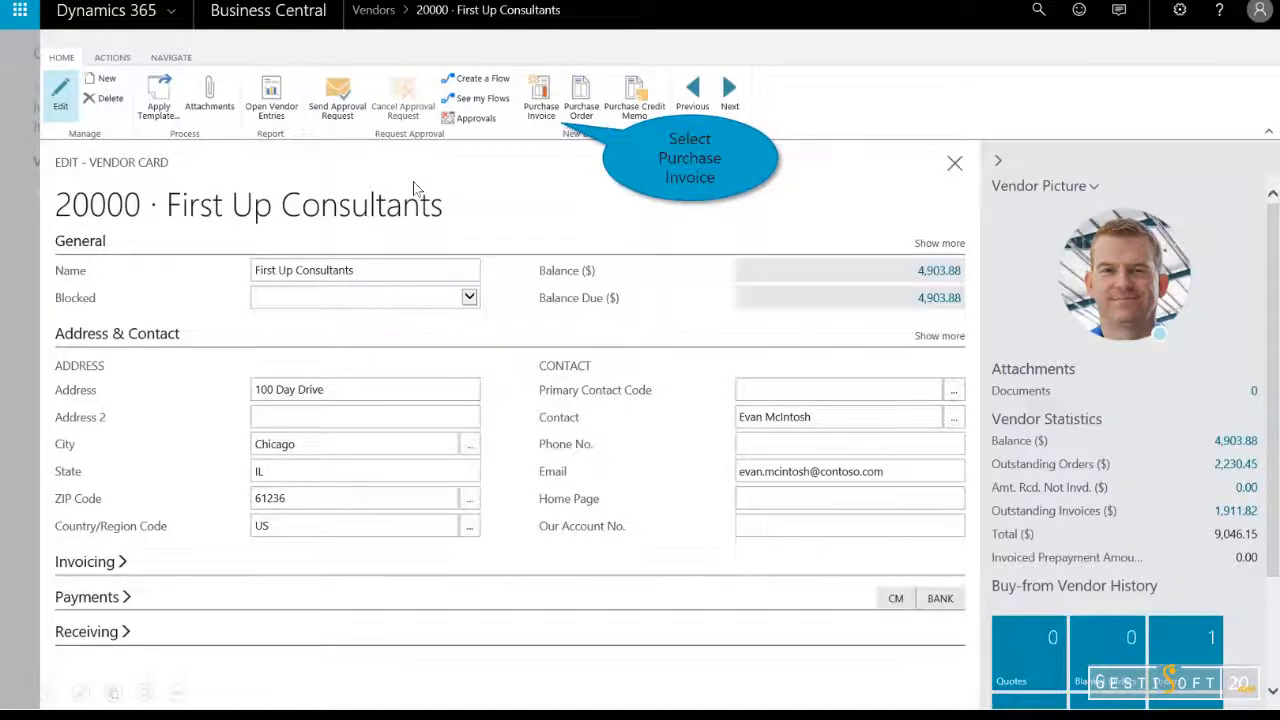
left_click(542, 108)
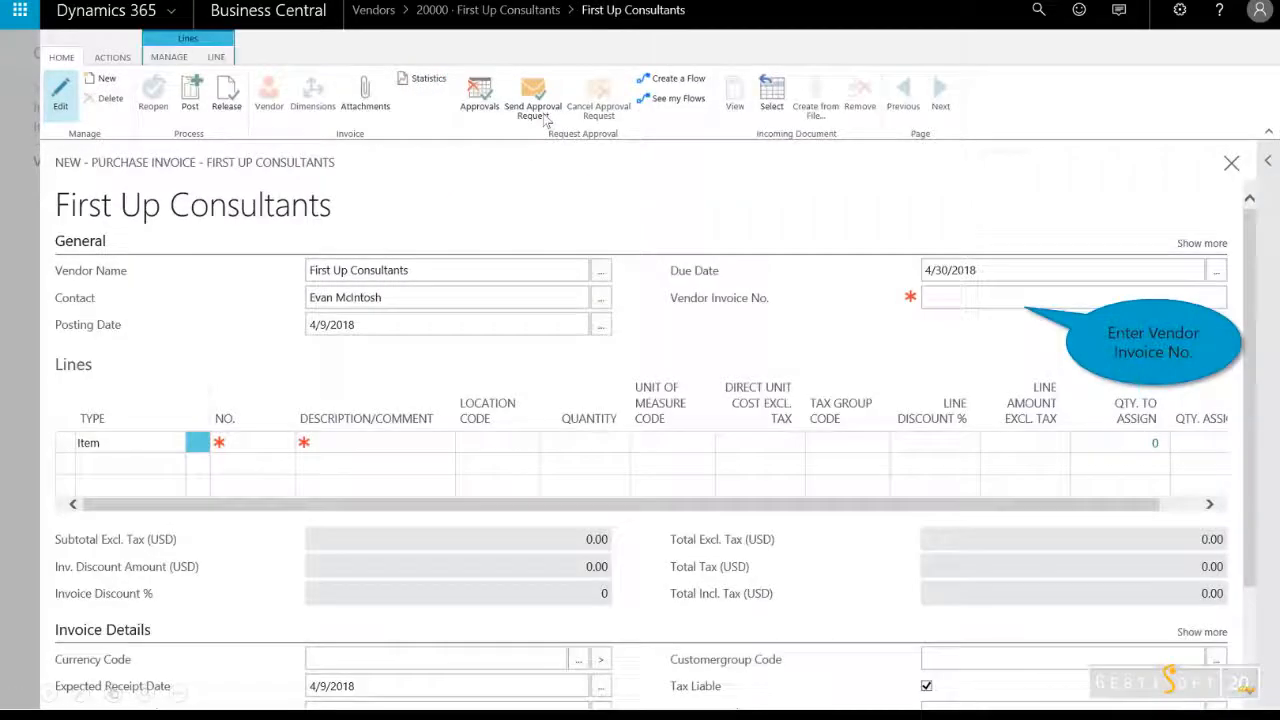
- Enter the vendor invoice number and an ATHENS Desk line with quantity 25, then post the invoice and close the posted document
left_click(969, 295)
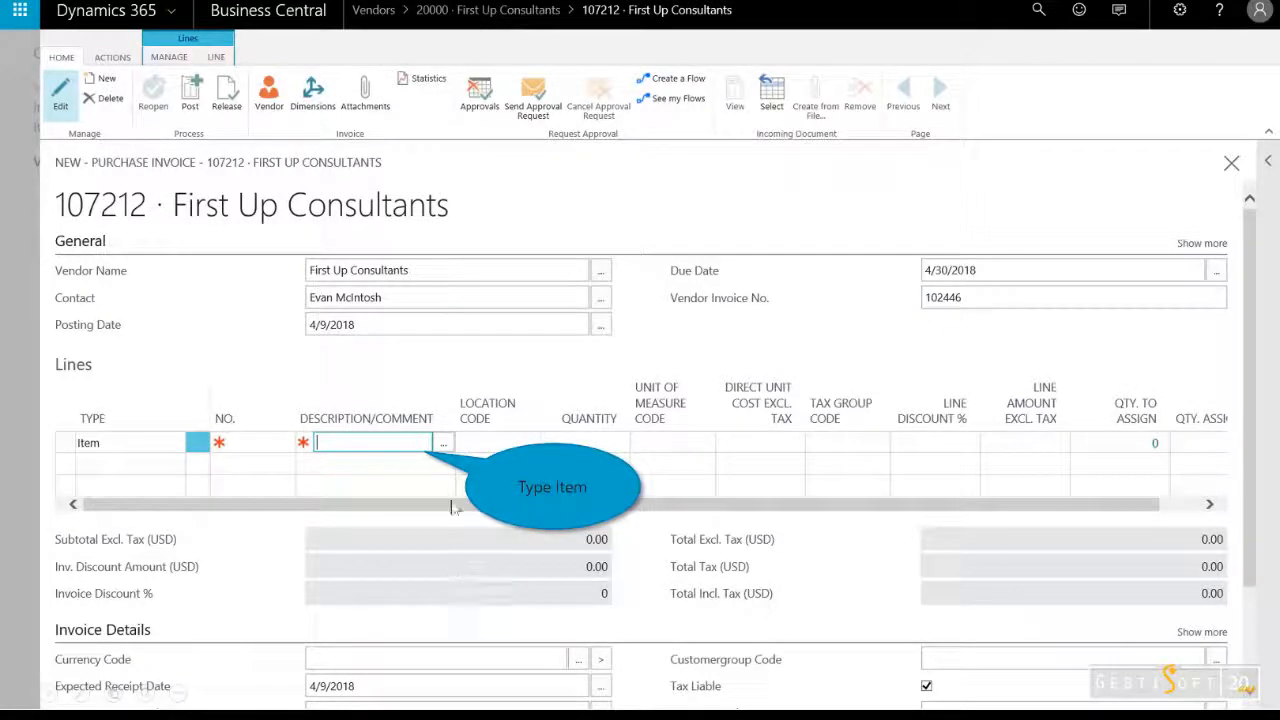
left_click(447, 455)
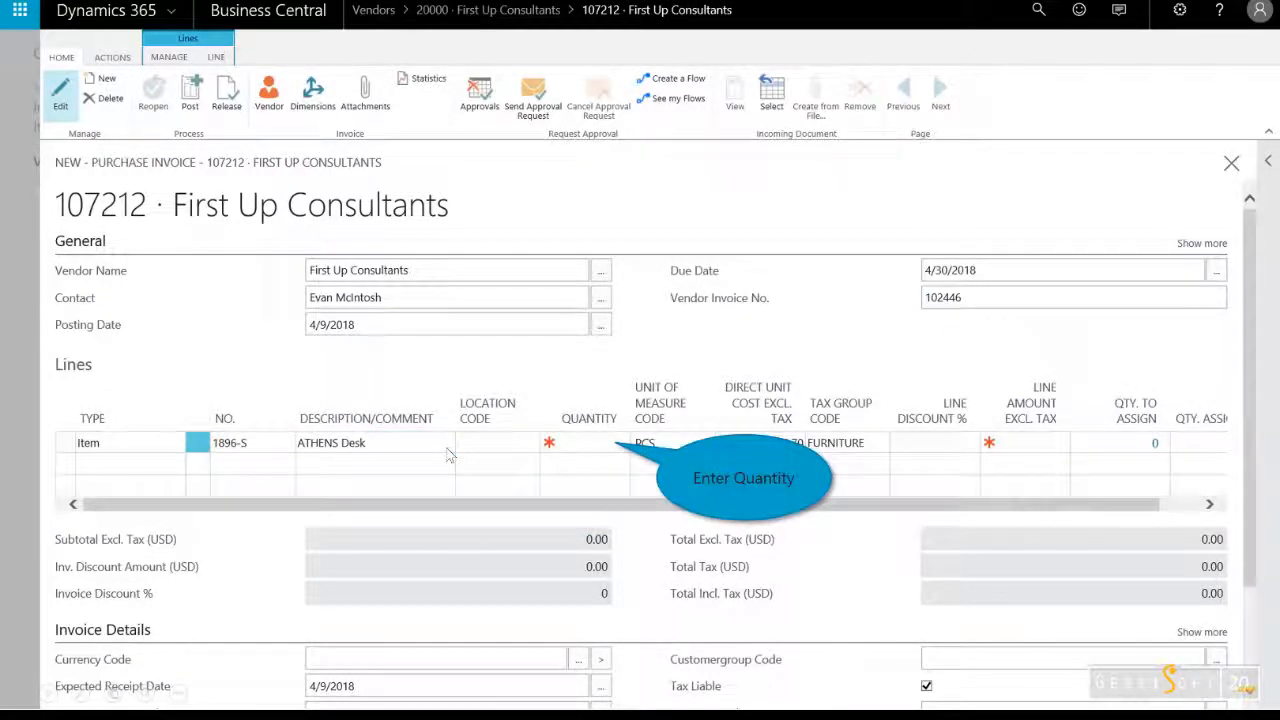
left_click(585, 448)
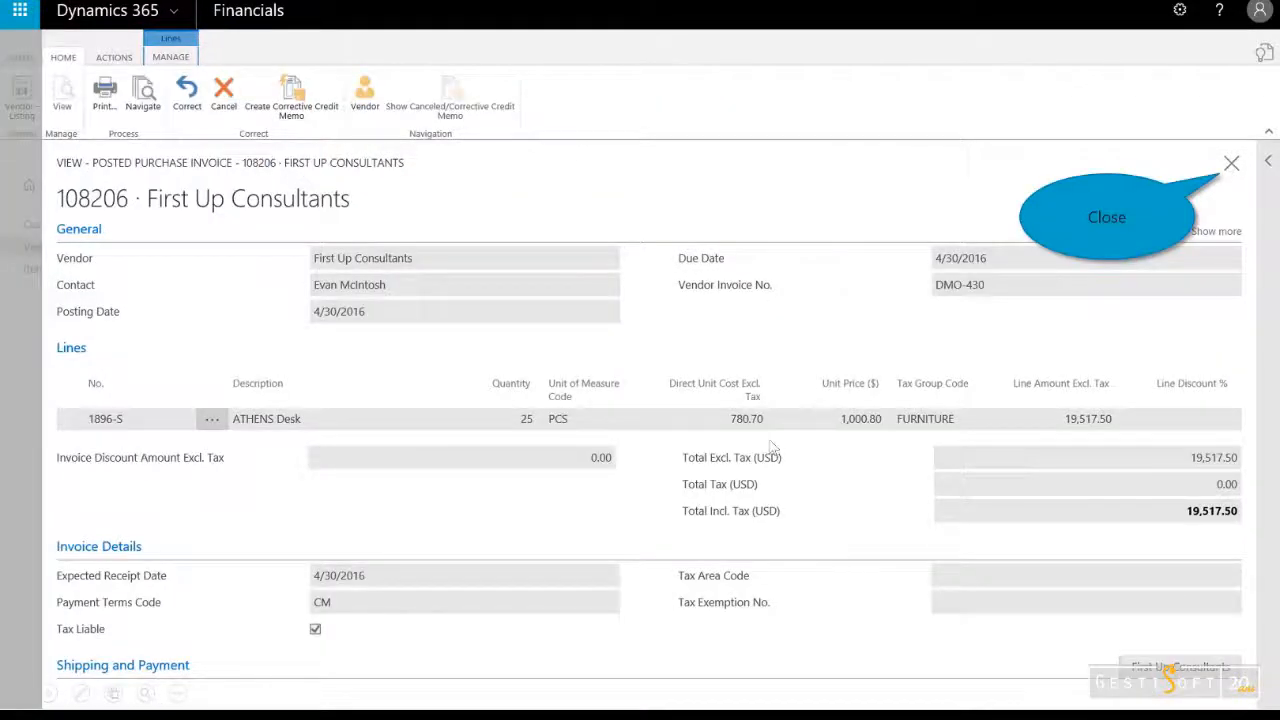
left_click(1232, 163)
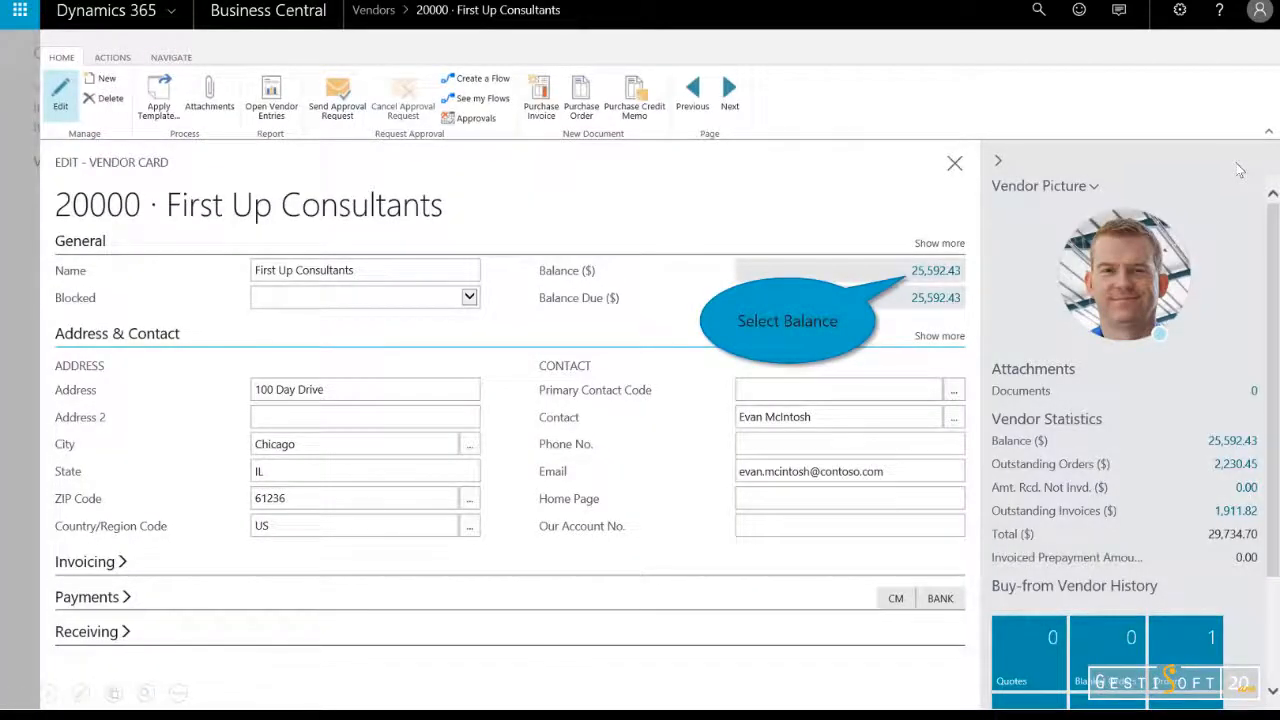
- Review the vendor ledger entries behind the balance of First Up Consultants and close them
left_click(935, 271)
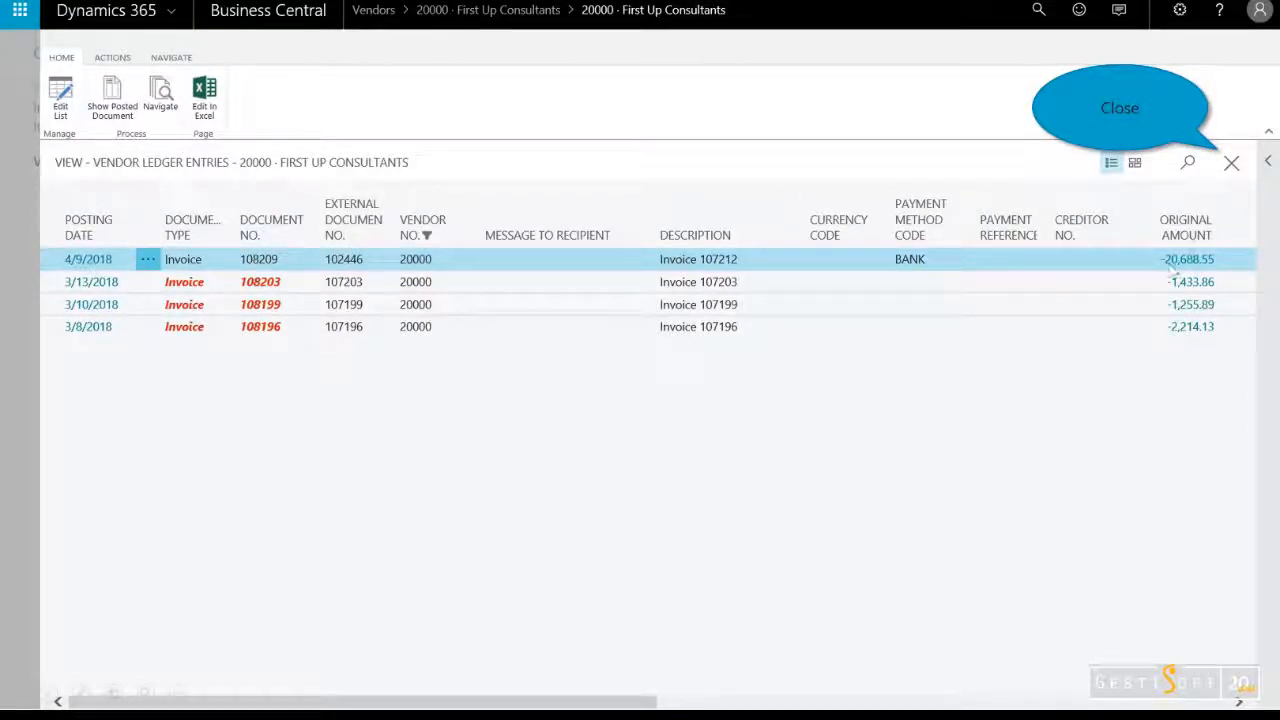
left_click(1234, 168)
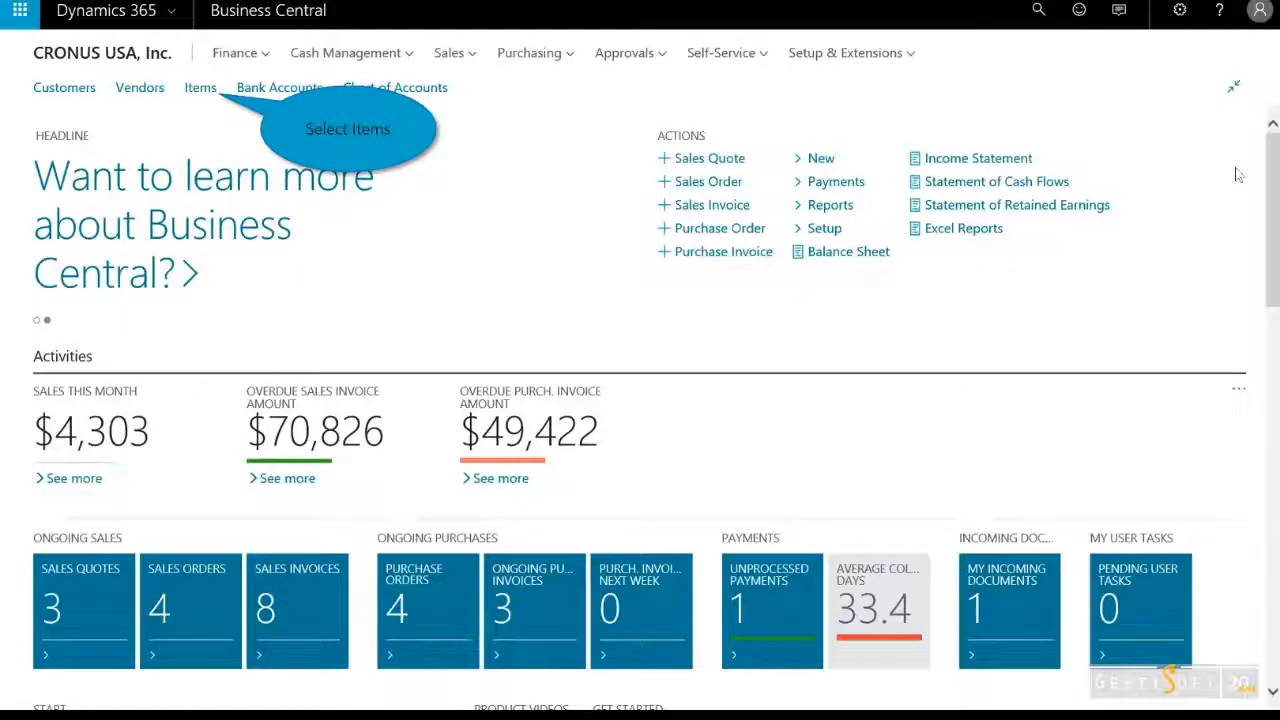
- Open the item list and show the inventory forecast for the ATHENS Desk
left_click(201, 90)
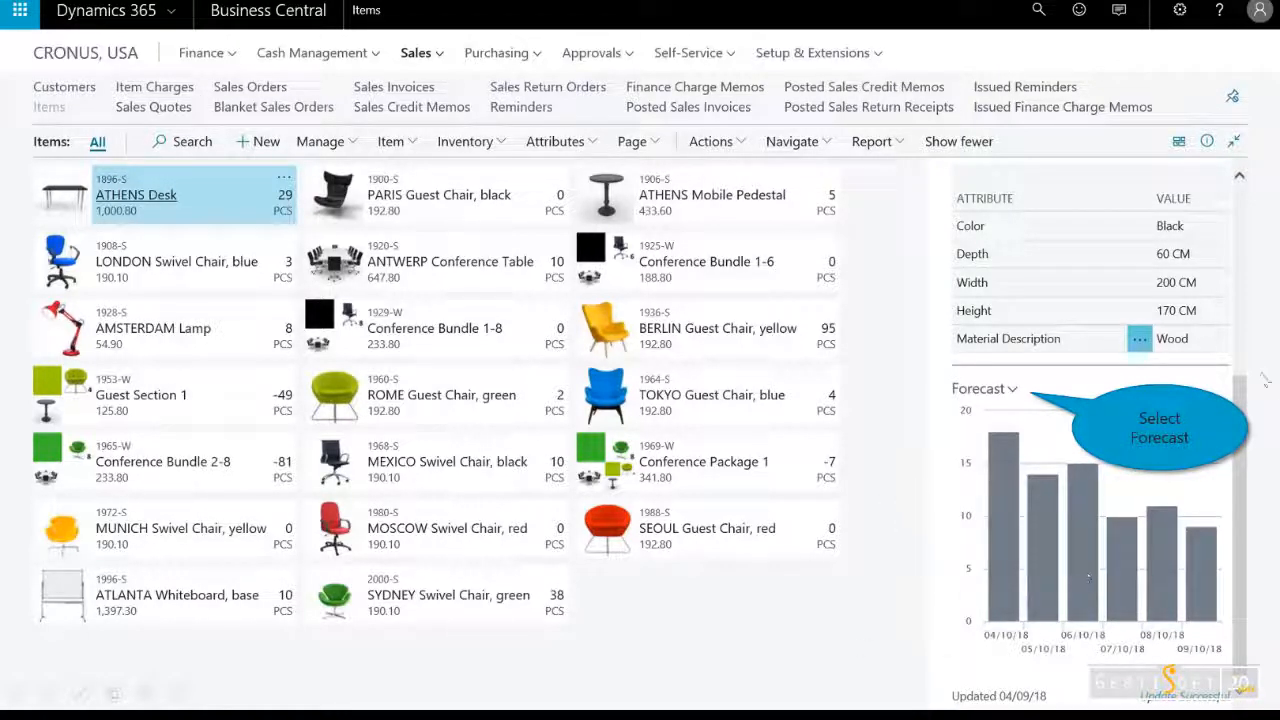
left_click(1006, 391)
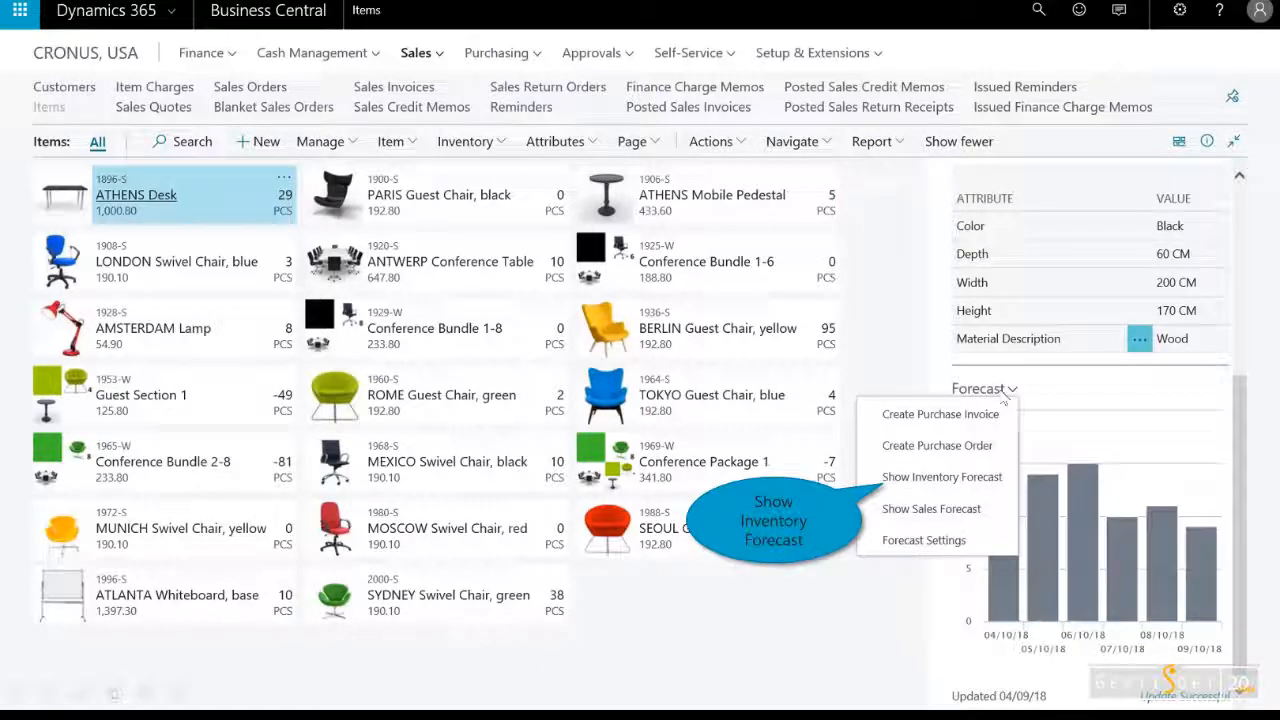
left_click(965, 479)
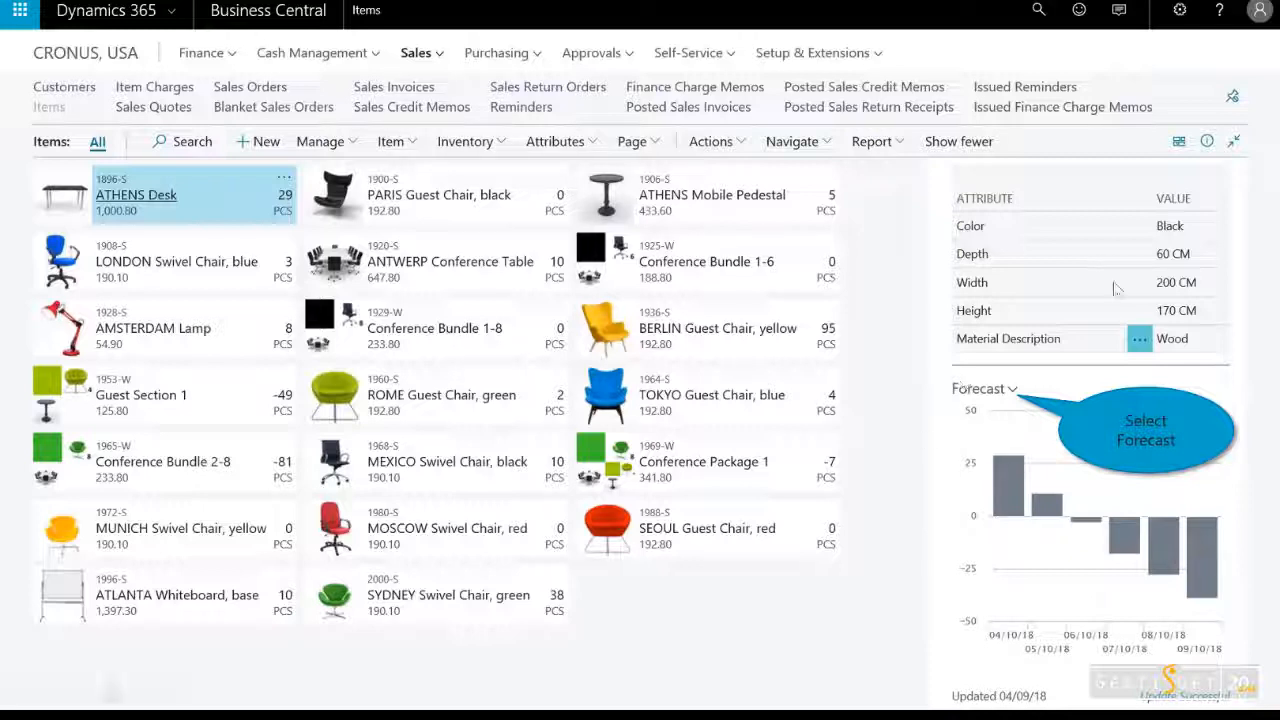
- Create a purchase invoice from the ATHENS Desk forecast and add the vendor's out-of-stock items to it
left_click(1012, 392)
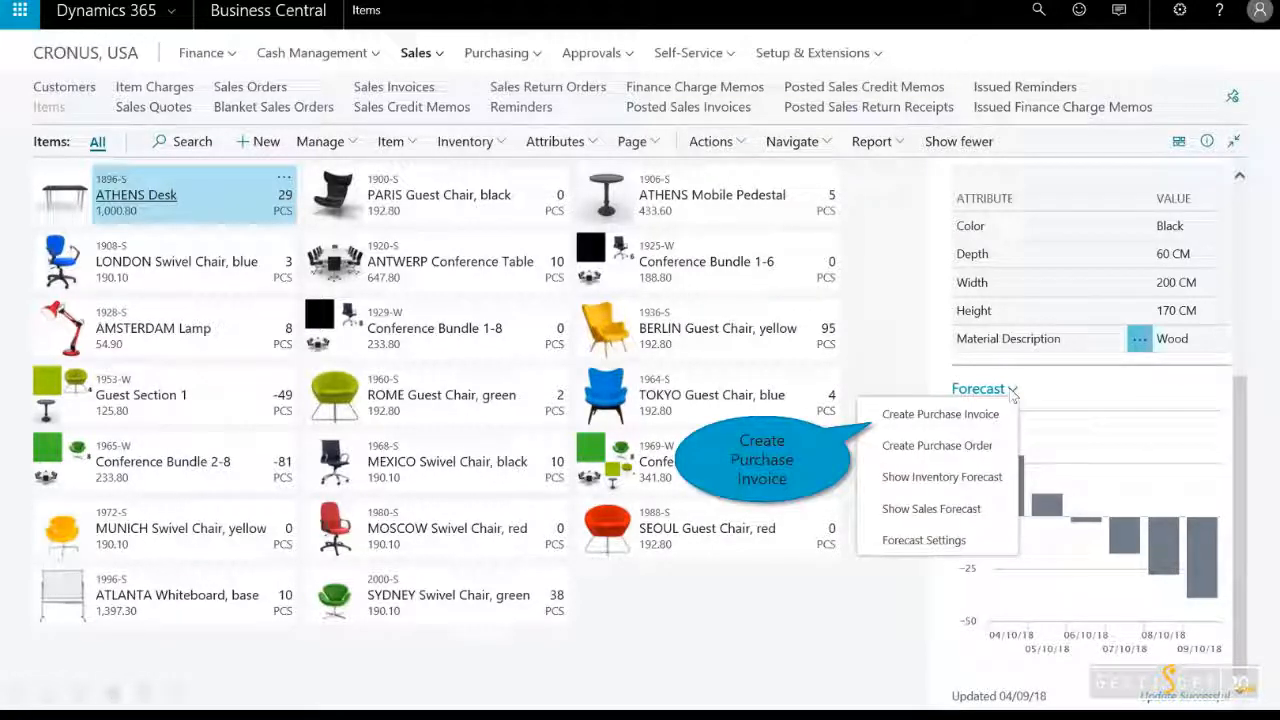
left_click(903, 414)
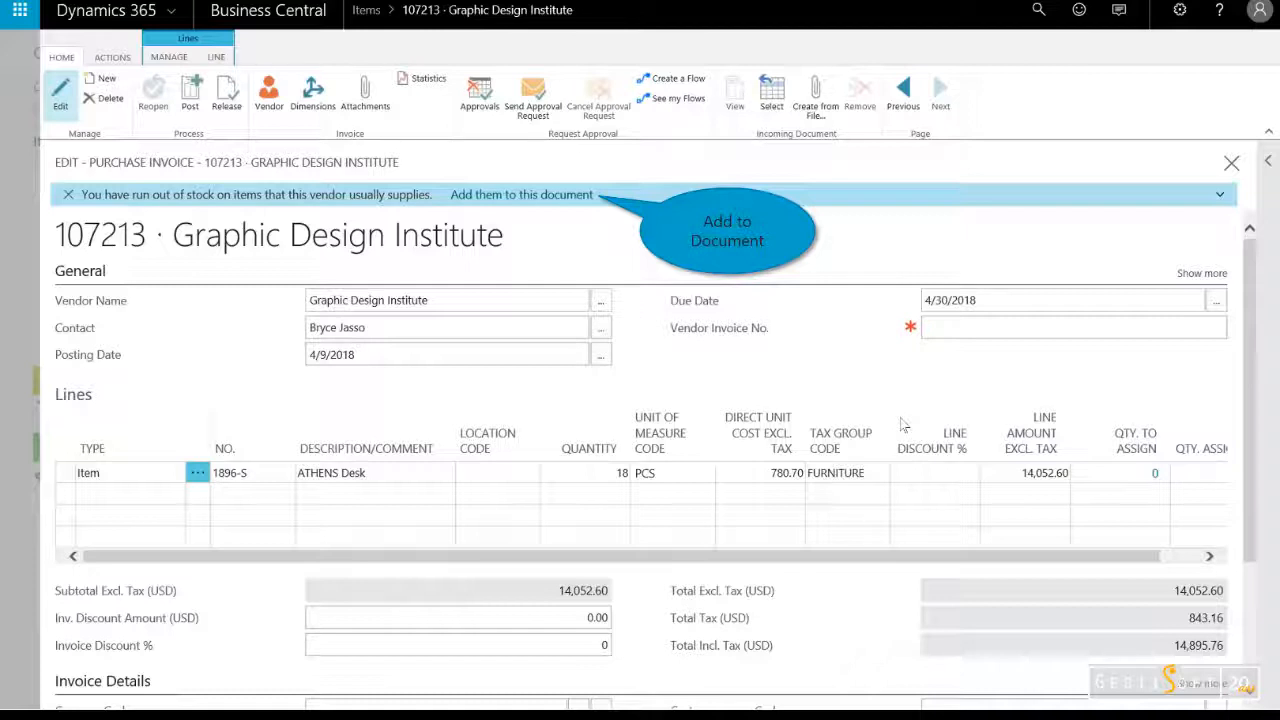
left_click(536, 197)
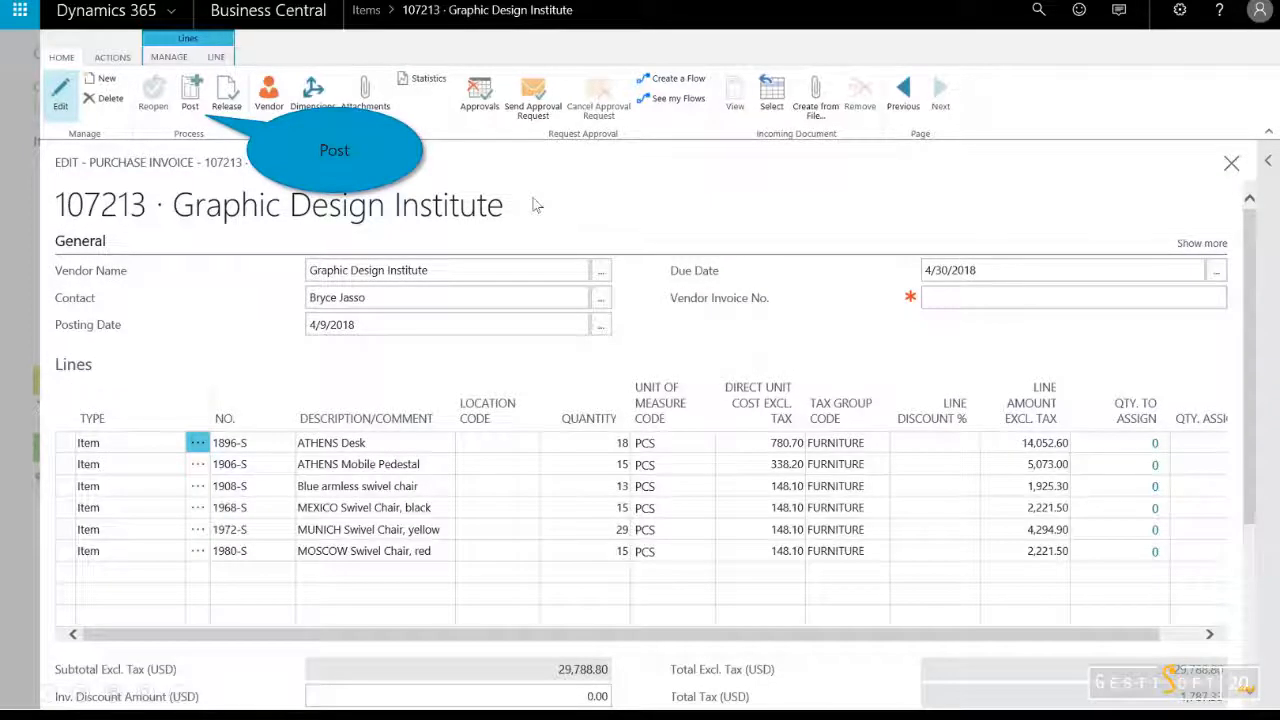